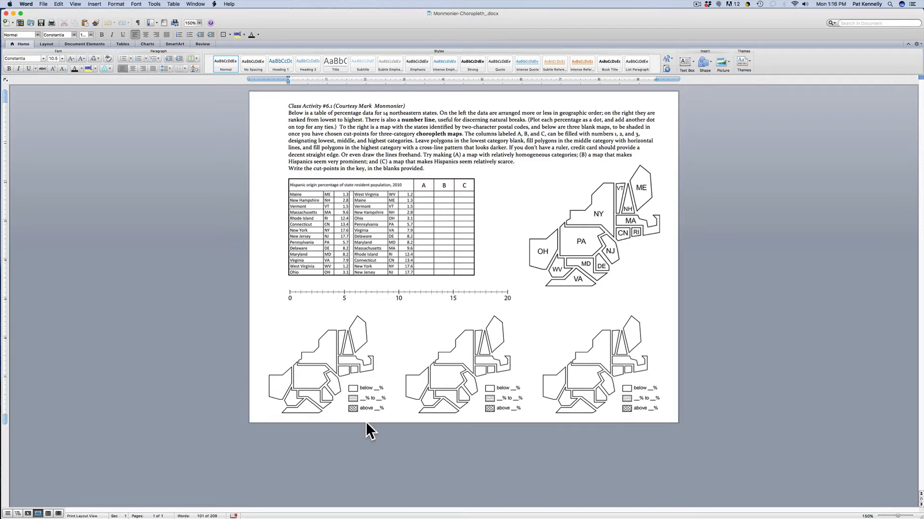
- Copy the number line and the Hispanic percentage table from the Word worksheet to the PowerPoint slide, placing the table above the number line
left_click(378, 292)
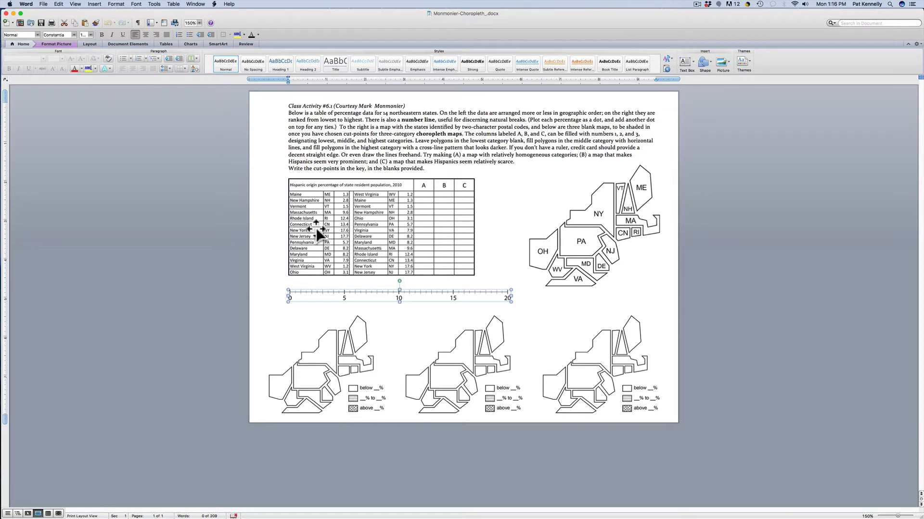
left_click(291, 231)
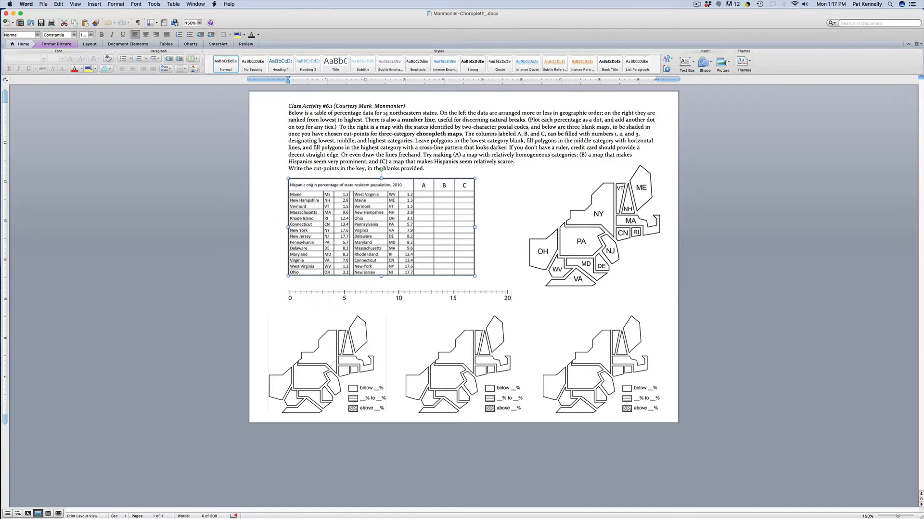
mouse_move(813, 517)
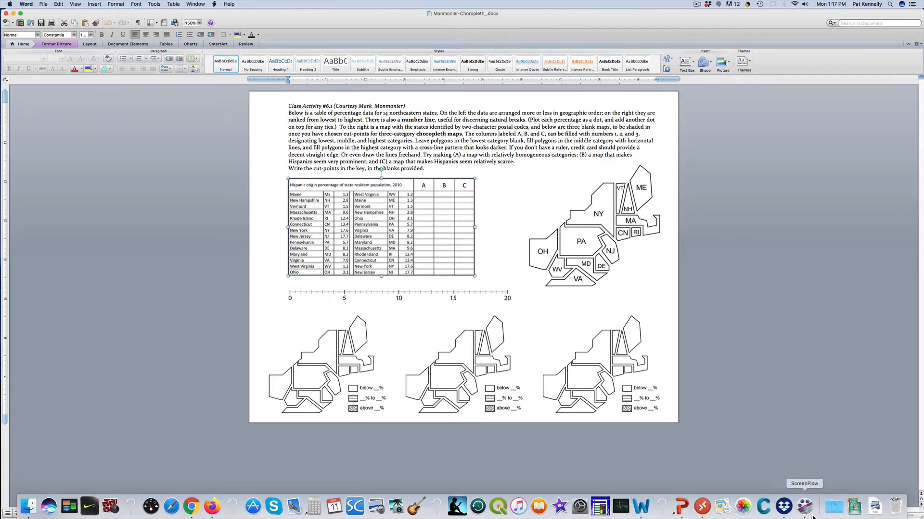
left_click(681, 506)
left_click_drag(387, 281, 326, 213)
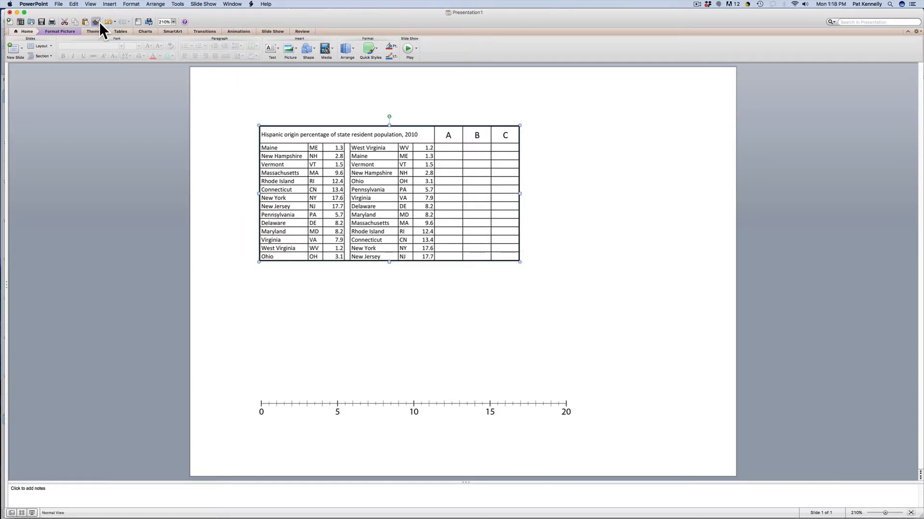
- Add a text box containing an X to the slide and place it just under the table's lower-left corner
left_click(108, 5)
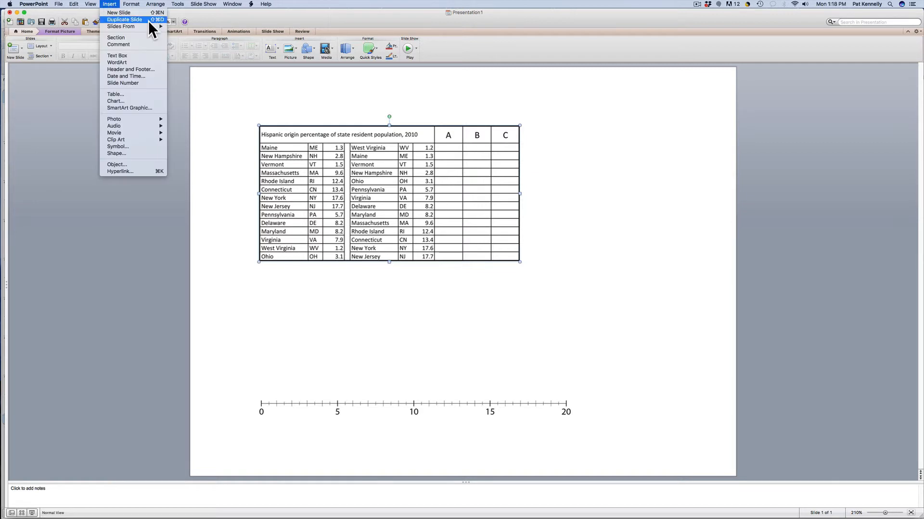
left_click(268, 46)
left_click(269, 50)
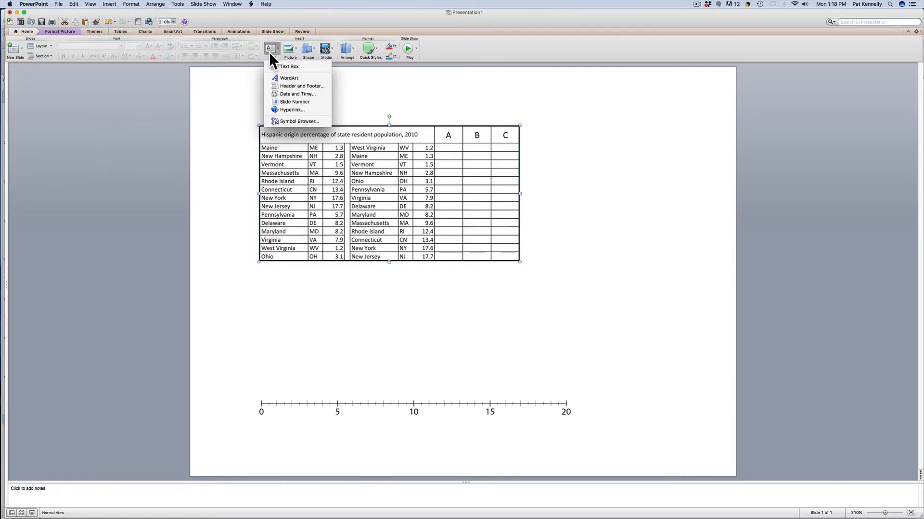
left_click(288, 66)
left_click(299, 303)
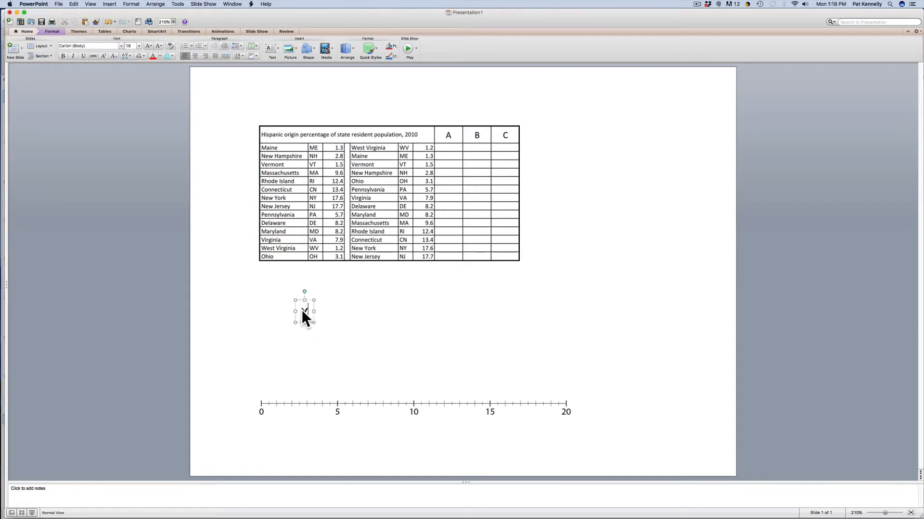
type("X")
left_click_drag(296, 308, 246, 285)
- Duplicate the X text box repeatedly to build a diagonal row of 16 X marks
key("super+d")
key("super+d")
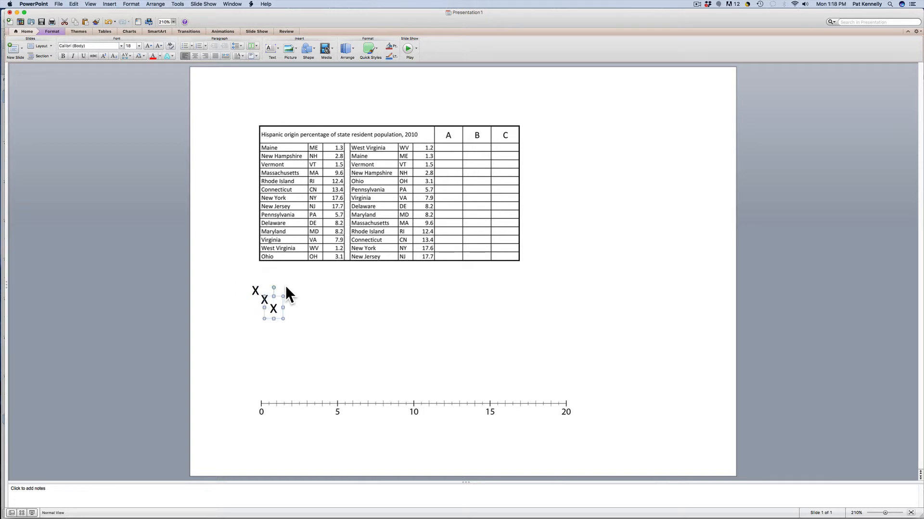
key("super+d")
key("super+d")
key("super+d")
key("super+d")
key("super+d")
key("super+d")
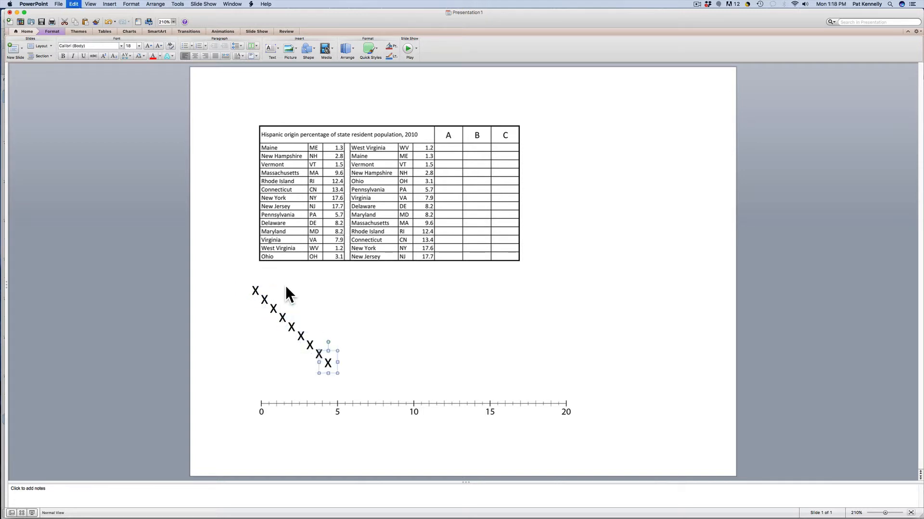
key("super+d")
key("super+d")
key("super+d")
key("super+d")
key("super+d")
key("super+d")
key("super+d")
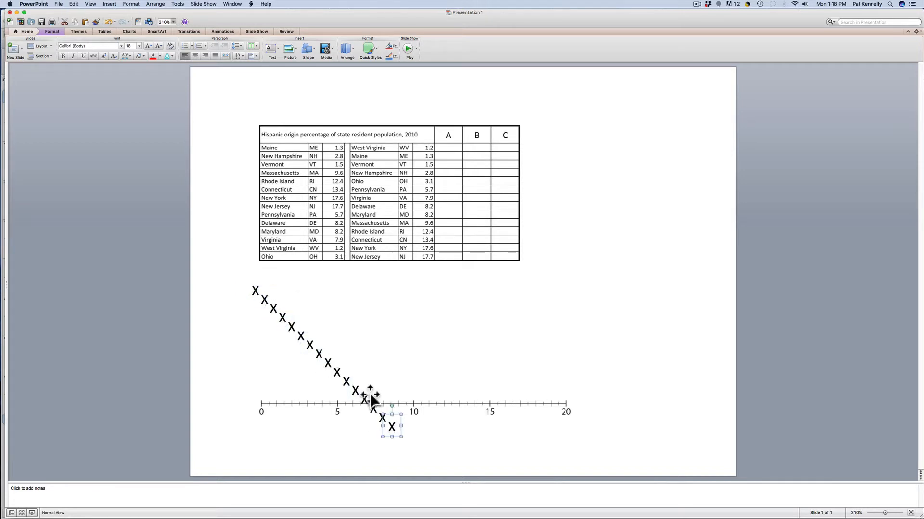
- Stack three X marks above the number line at about 1.2, 1.3 and 1.5 for West Virginia, Maine and Vermont
left_click_drag(399, 433, 288, 402)
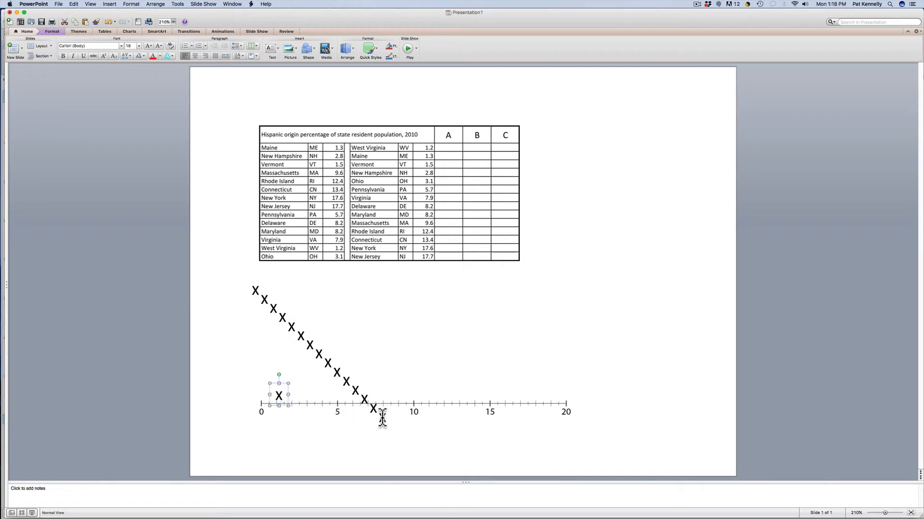
left_click(382, 418)
left_click_drag(389, 420, 288, 386)
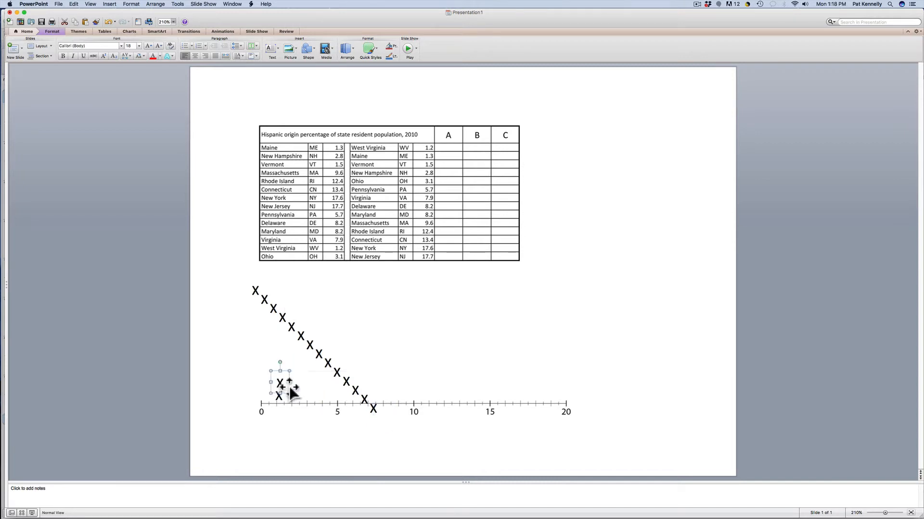
left_click_drag(374, 422, 293, 374)
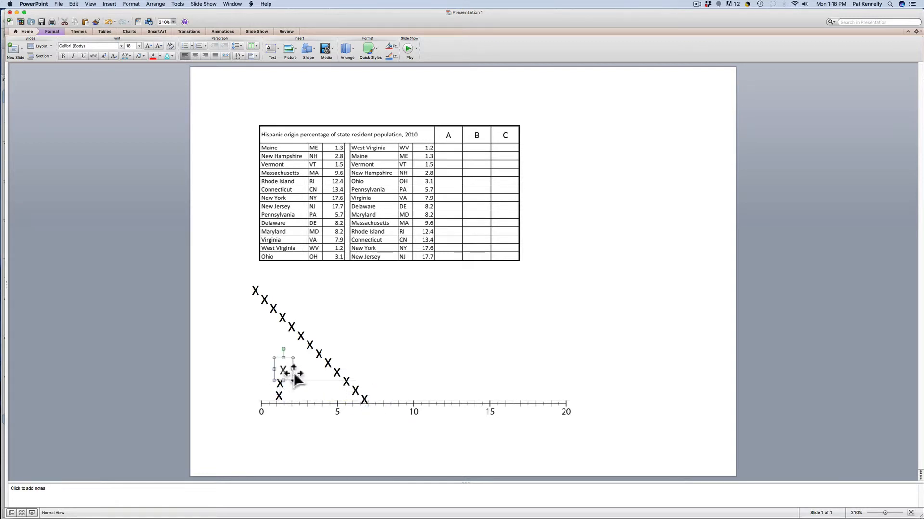
- Place X marks on the number line at about 2.8 and 3.1 for New Hampshire and Ohio
left_click(364, 399)
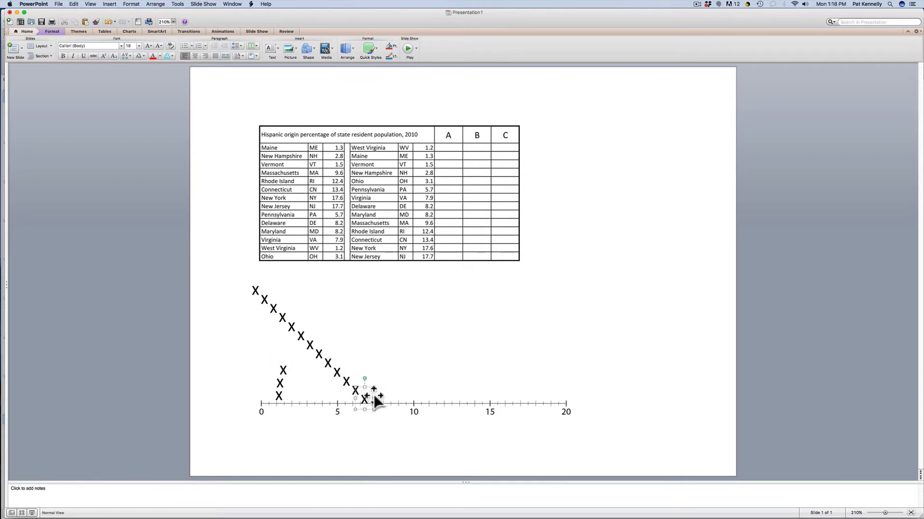
left_click_drag(374, 394, 312, 392)
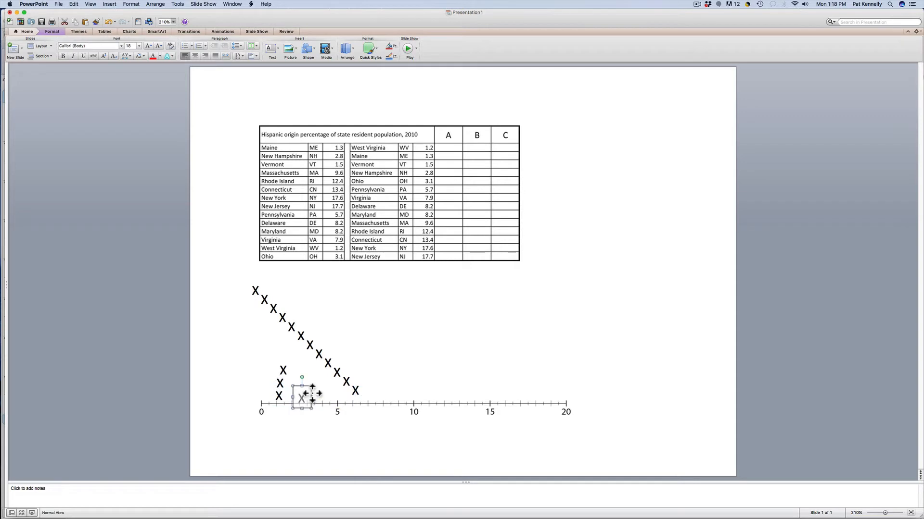
left_click(360, 390)
left_click_drag(362, 389, 315, 389)
- Place X marks on the number line at about 5.7 and 7.9, and stack another above the latter at about 8.2
left_click(353, 386)
left_click_drag(353, 386, 389, 390)
left_click(328, 362)
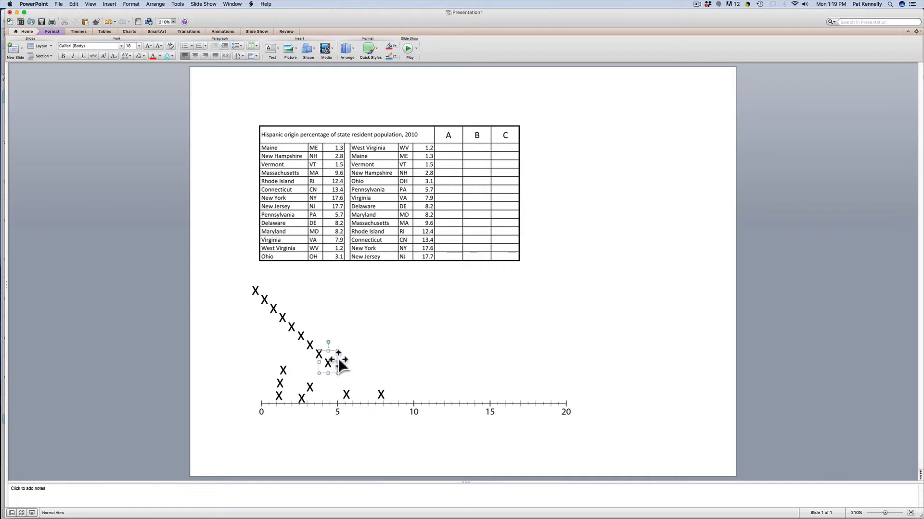
left_click_drag(340, 358, 393, 375)
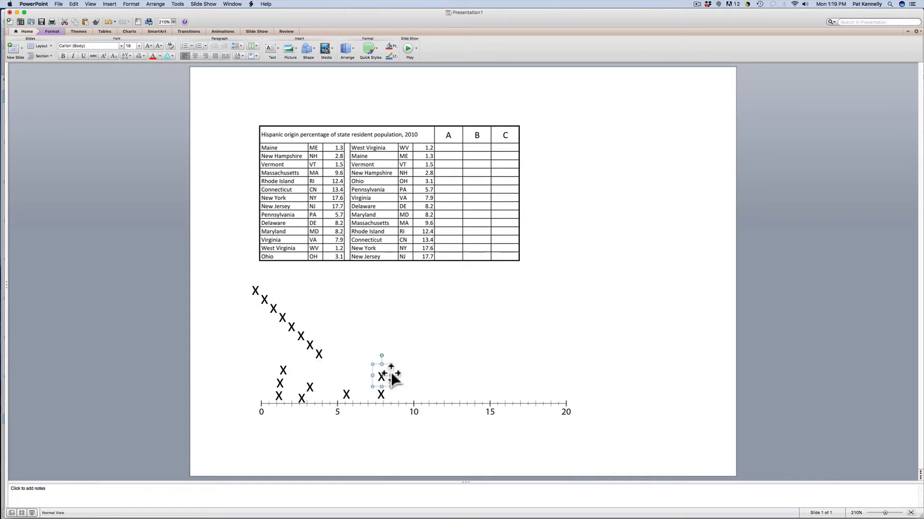
key("Right")
- Place X marks on the number line at about 9.6, 12.4 and 13.4 for Massachusetts, Rhode Island and Connecticut
left_click(328, 353)
left_click_drag(329, 350, 416, 389)
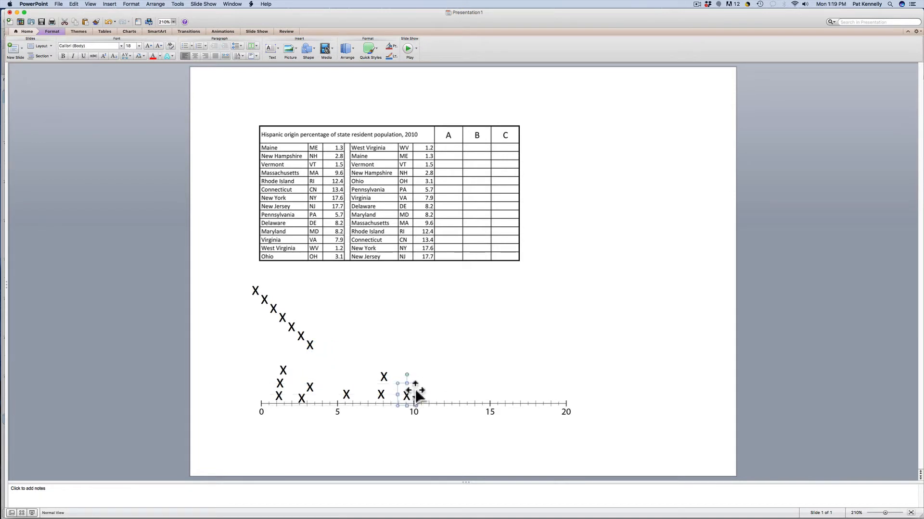
left_click(311, 344)
left_click_drag(321, 345, 461, 388)
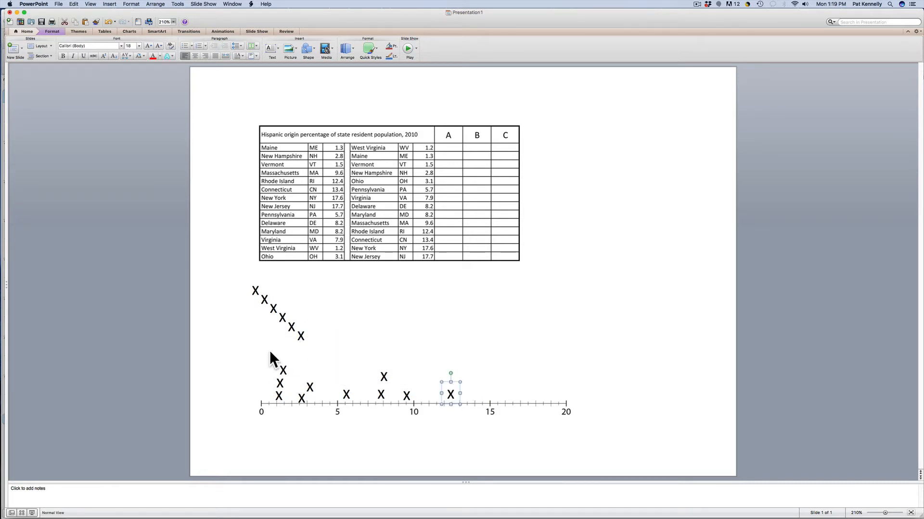
left_click(302, 337)
left_click_drag(311, 333, 474, 385)
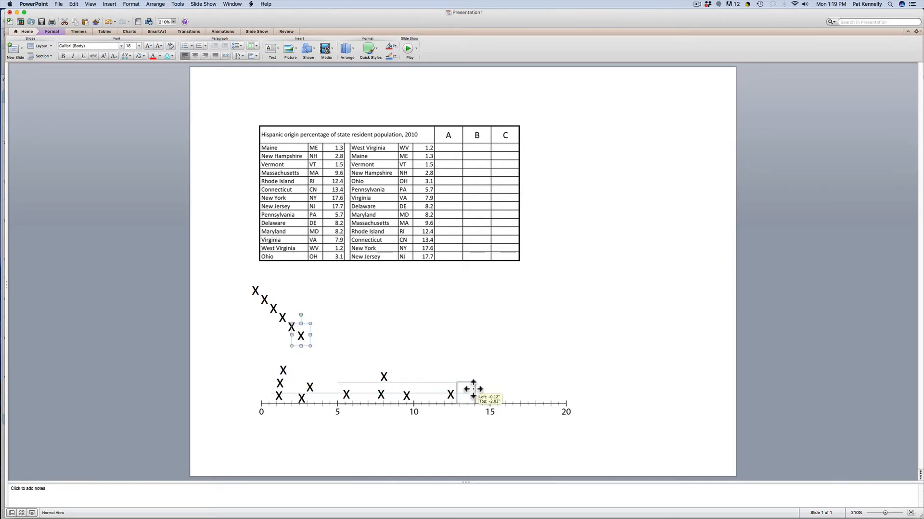
- Place the New York and New Jersey X marks at about 17.6 and 17.7, one above the other
left_click(292, 325)
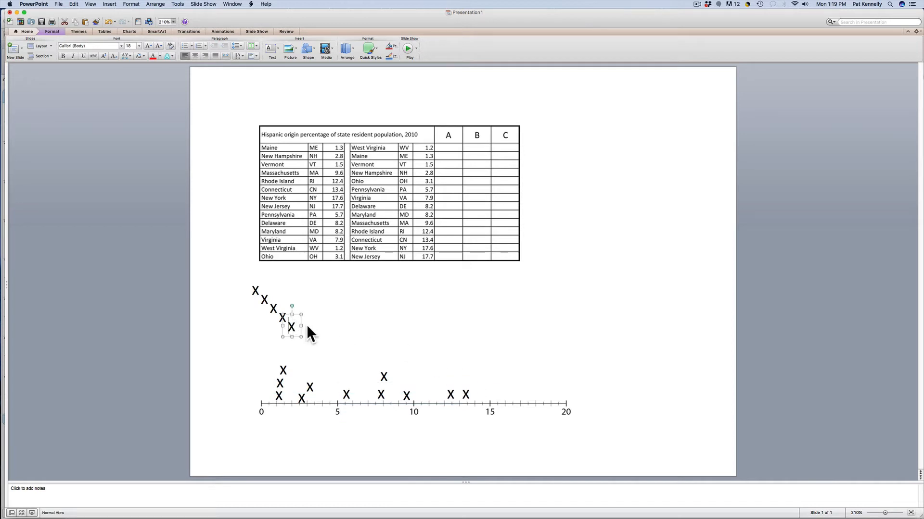
left_click_drag(301, 320, 536, 388)
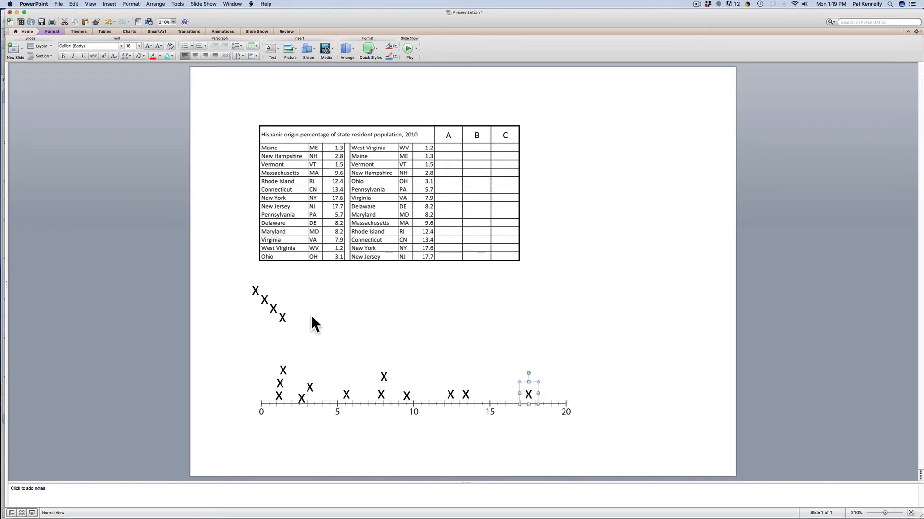
left_click(283, 317)
left_click_drag(291, 311, 539, 376)
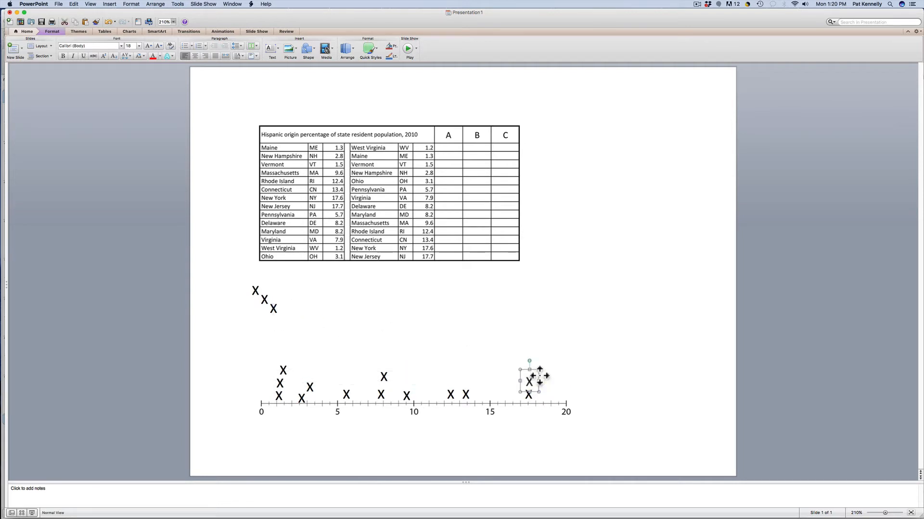
- Delete the leftover X marks below the table
left_click(235, 285)
left_click_drag(234, 283, 292, 320)
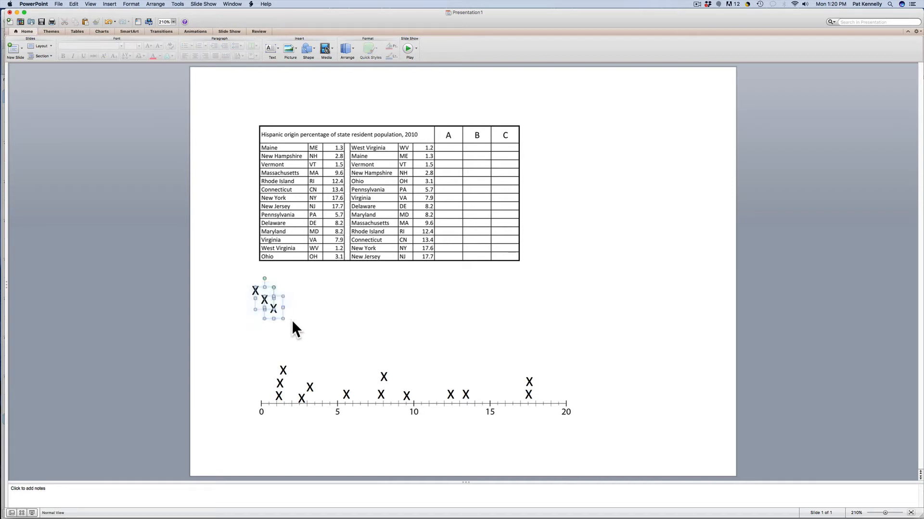
key("Delete")
left_click(247, 287)
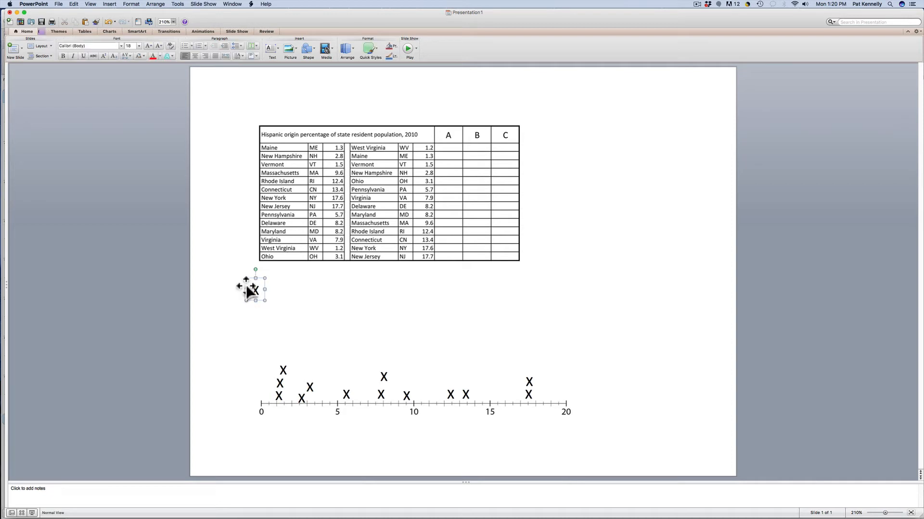
key("Delete")
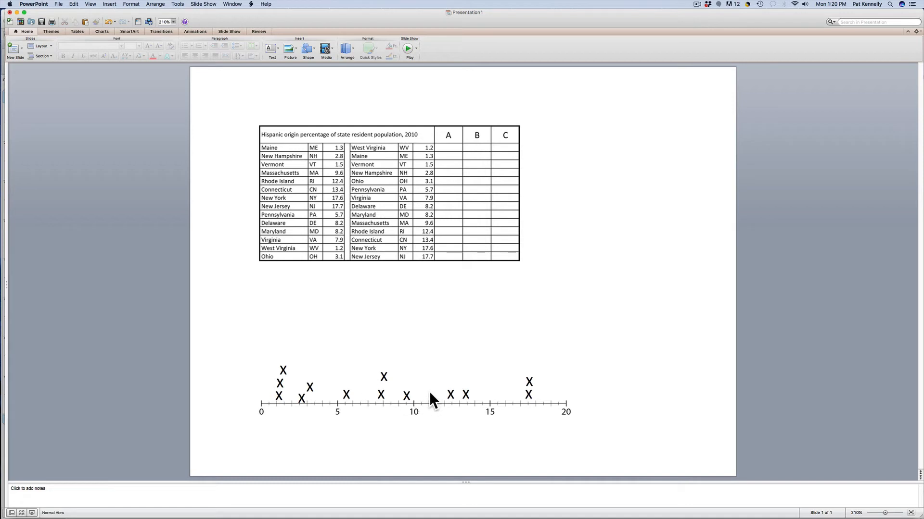
- Draw a short vertical line and position it on the number line at about 4 as the first cut-point
left_click(314, 51)
mouse_move(320, 60)
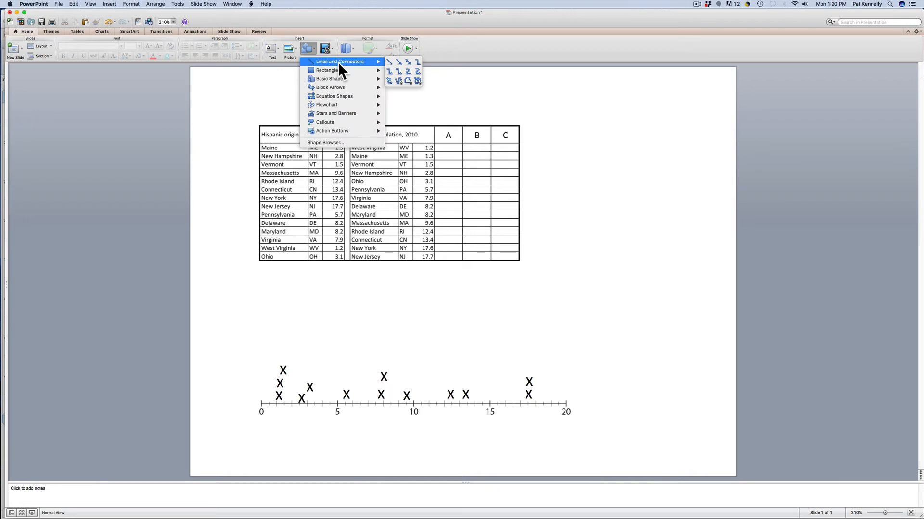
left_click(389, 62)
mouse_move(337, 324)
left_mouse_down()
mouse_move(329, 394)
mouse_move(323, 380)
left_mouse_up()
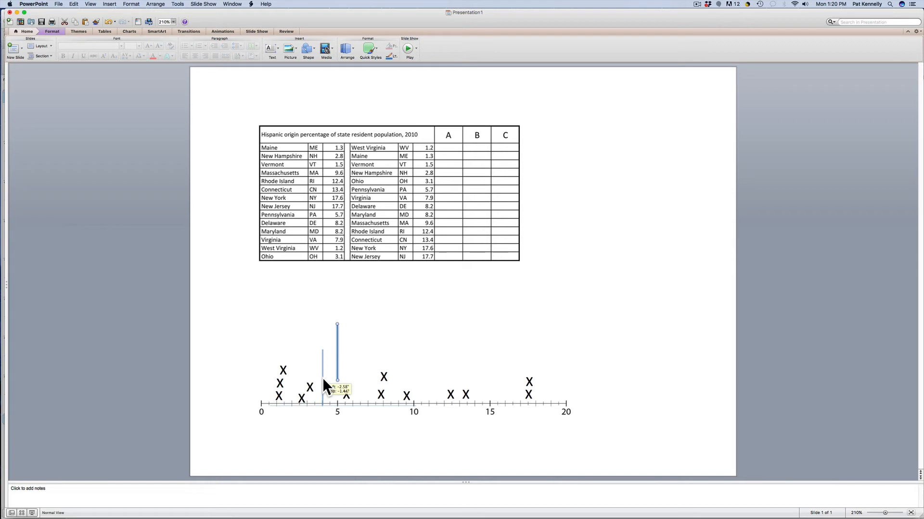
mouse_move(323, 380)
left_mouse_down()
mouse_move(283, 379)
mouse_move(323, 378)
left_mouse_up()
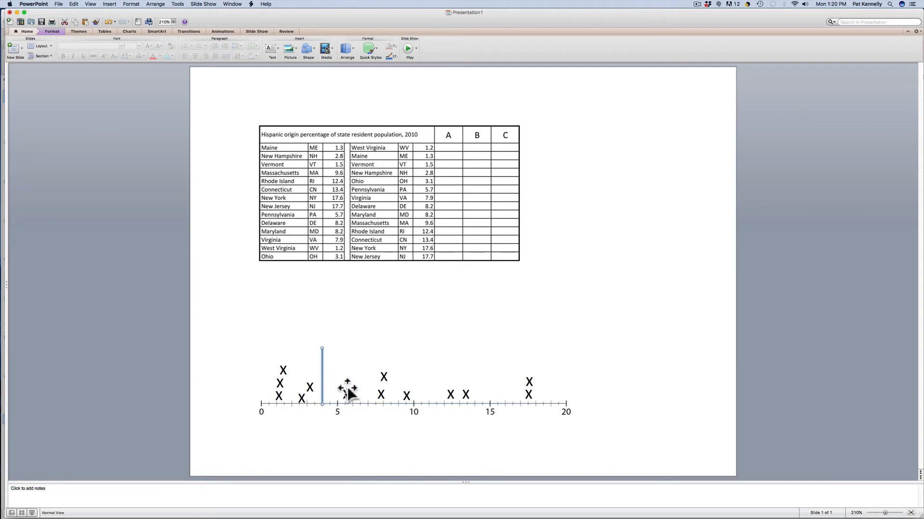
- Copy the vertical cut-point line and place the duplicate on the number line at about 9
key("super+c")
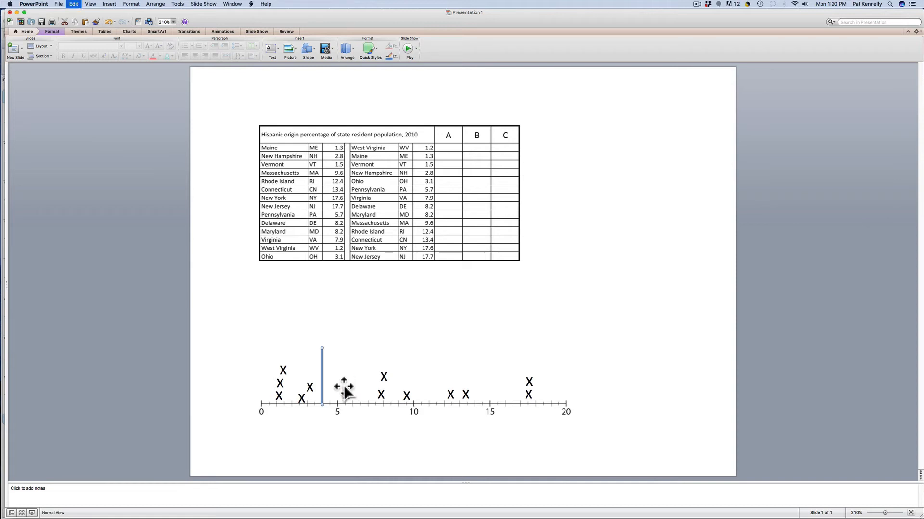
key("super+v")
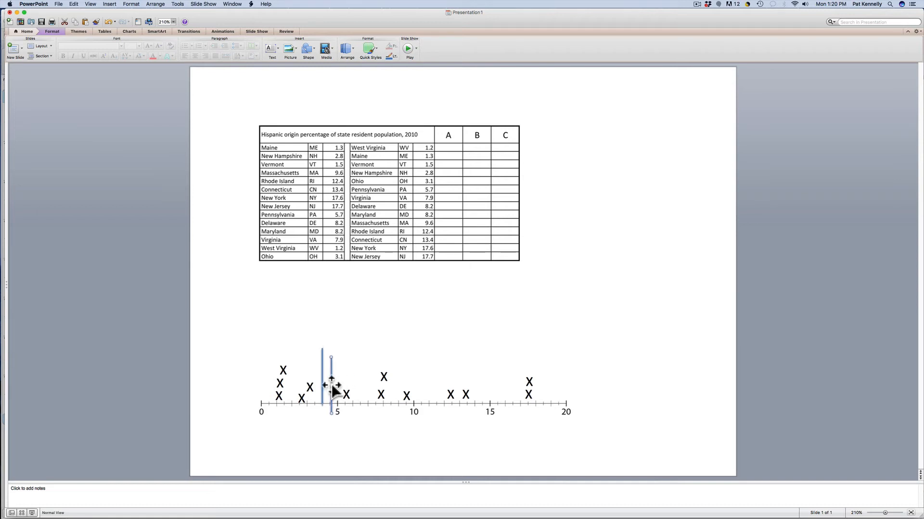
left_click_drag(334, 385, 398, 371)
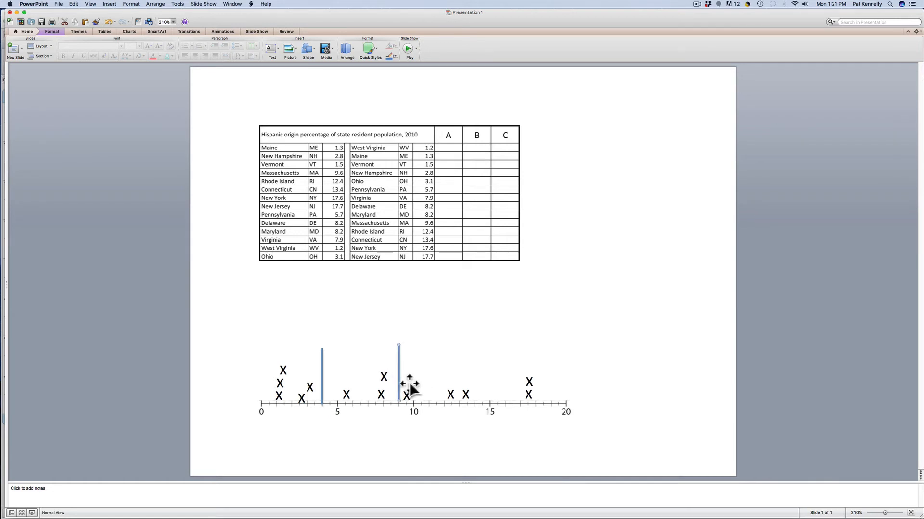
left_click(322, 378)
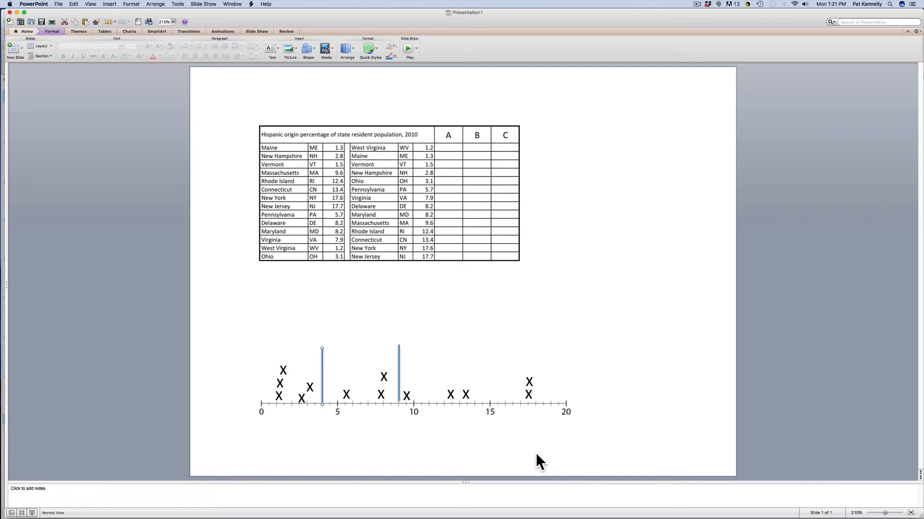
- Switch to the Word class activity to examine the first blank map's cut-point key, and return to the PowerPoint slide with the number line
mouse_move(575, 518)
left_click(645, 512)
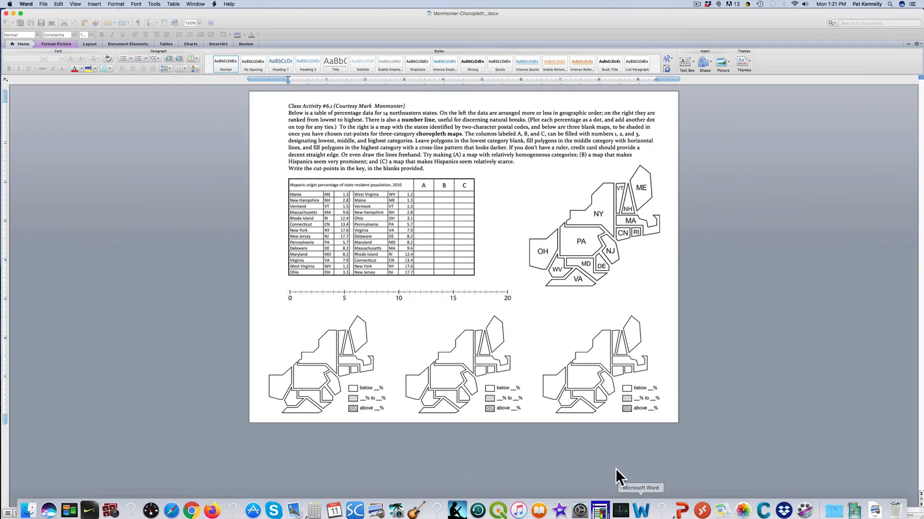
left_click_drag(412, 384, 354, 412)
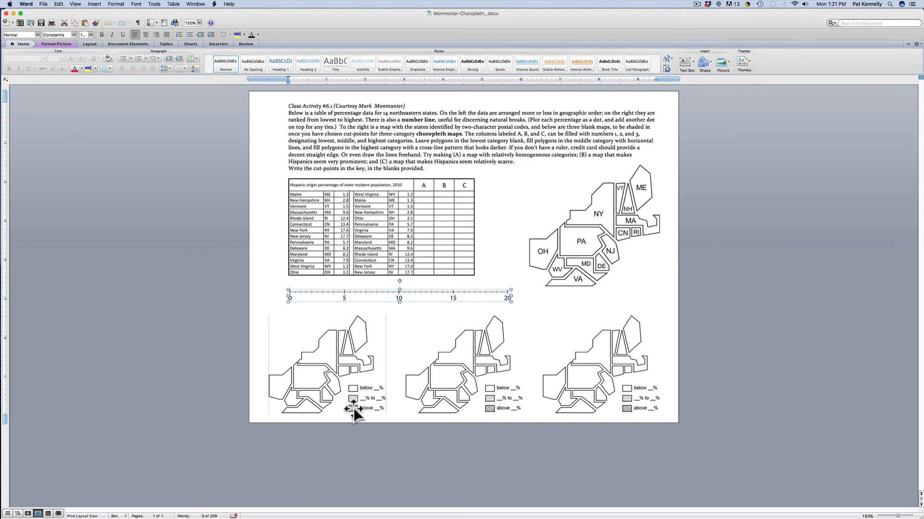
left_click_drag(354, 412, 356, 409)
key("ctrl+Up")
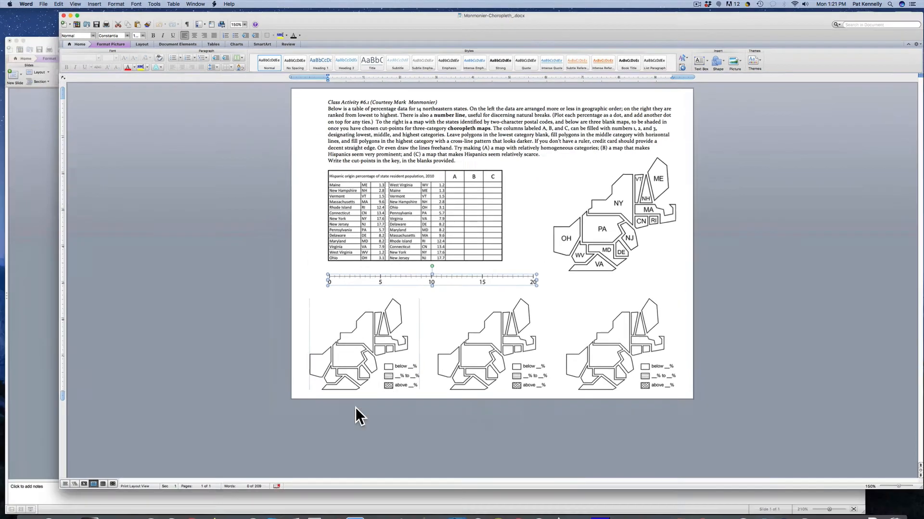
left_click(400, 404)
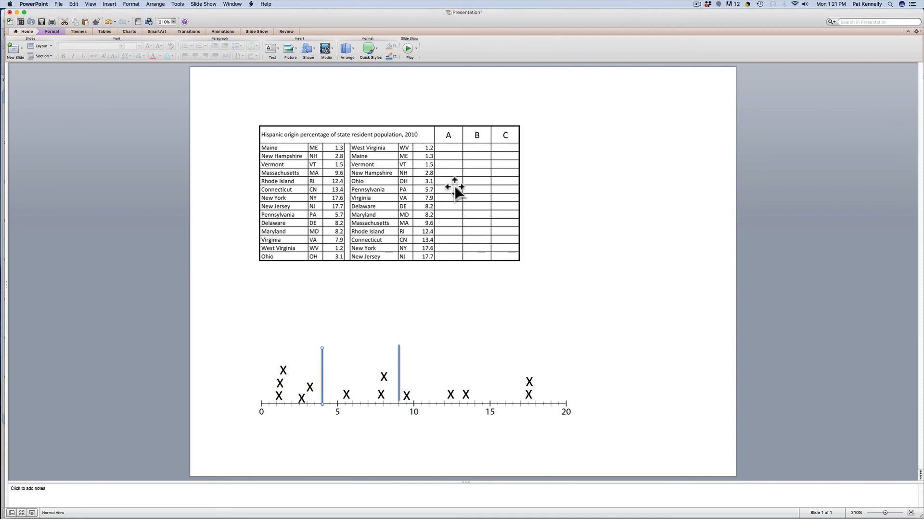
- Switch back to the Word class activity and examine the second and third blank maps with their cut-point keys
key("ctrl+Up")
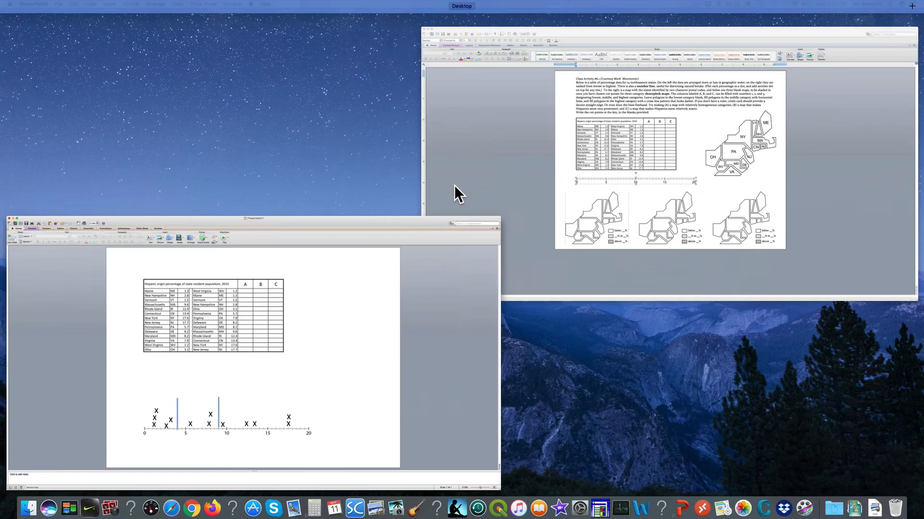
left_click(587, 237)
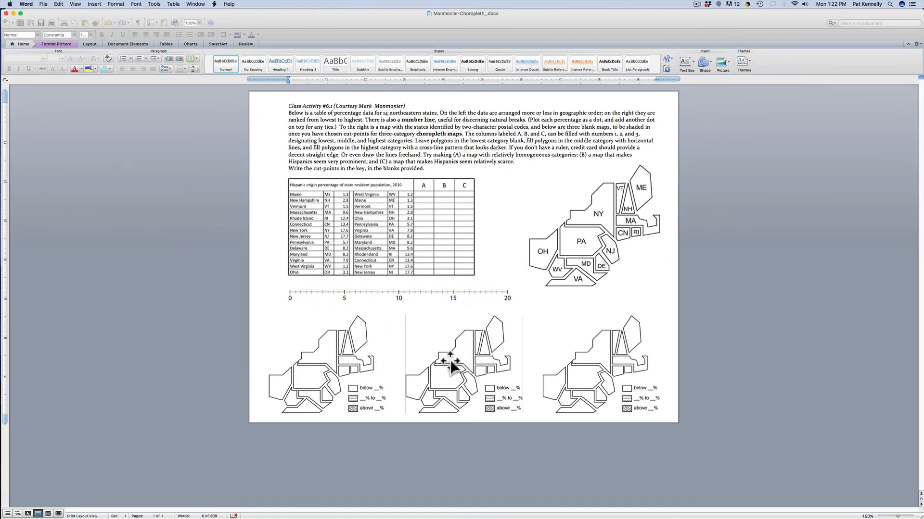
left_click(497, 409)
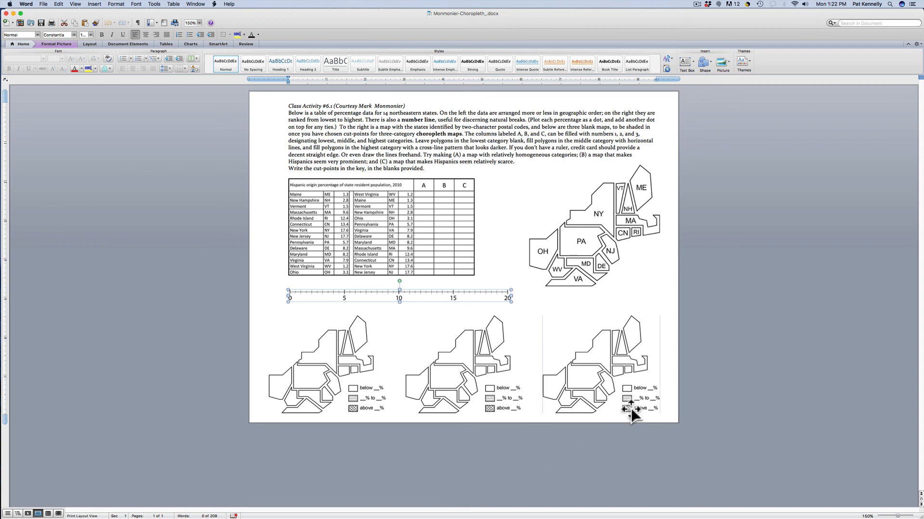
left_click(504, 475)
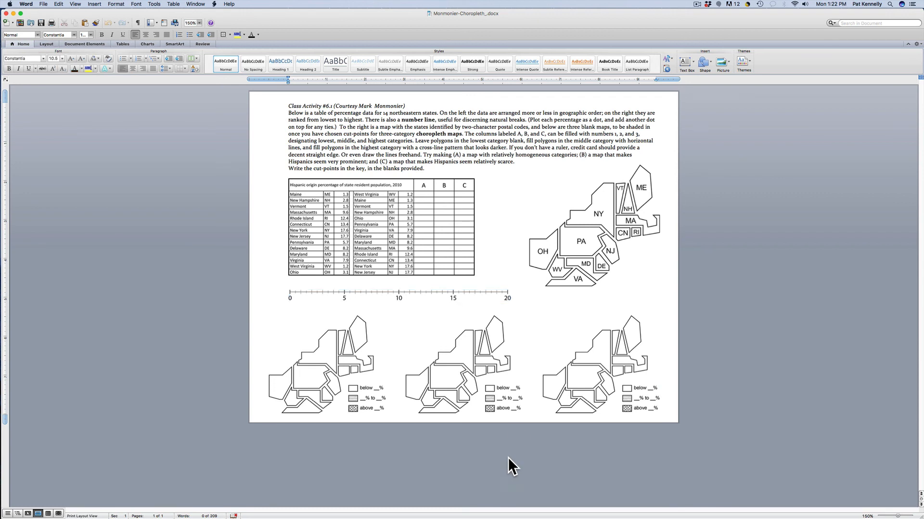
left_click(696, 4)
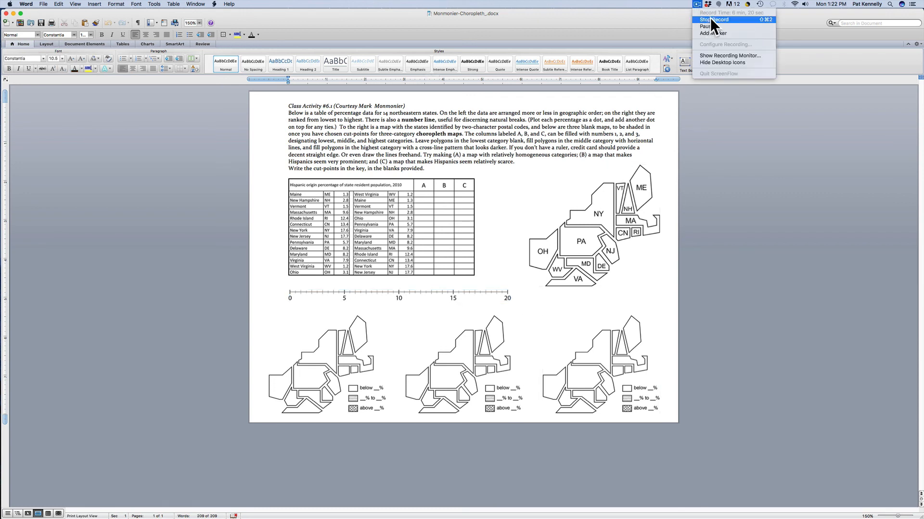